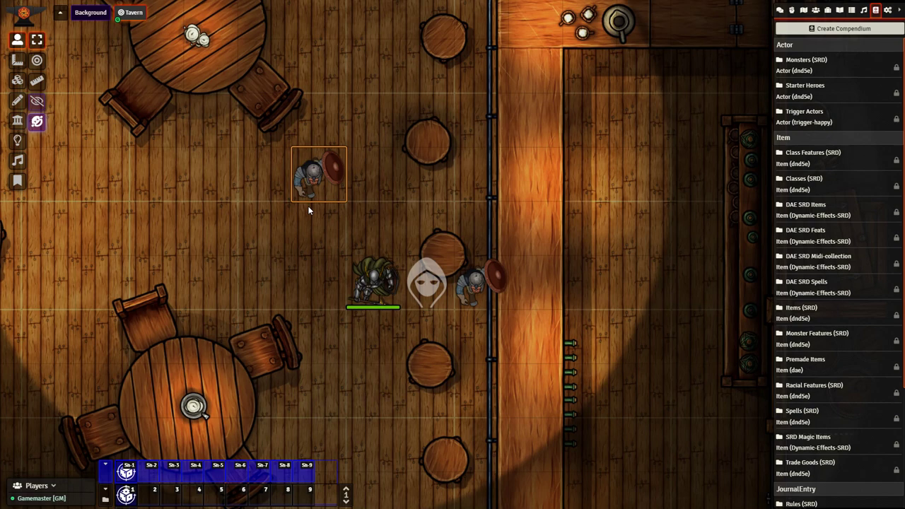
Test the chatter trigger by moving the Krusk token one square onto the hidden token beside the bar guard and back again.
left_click(385, 280)
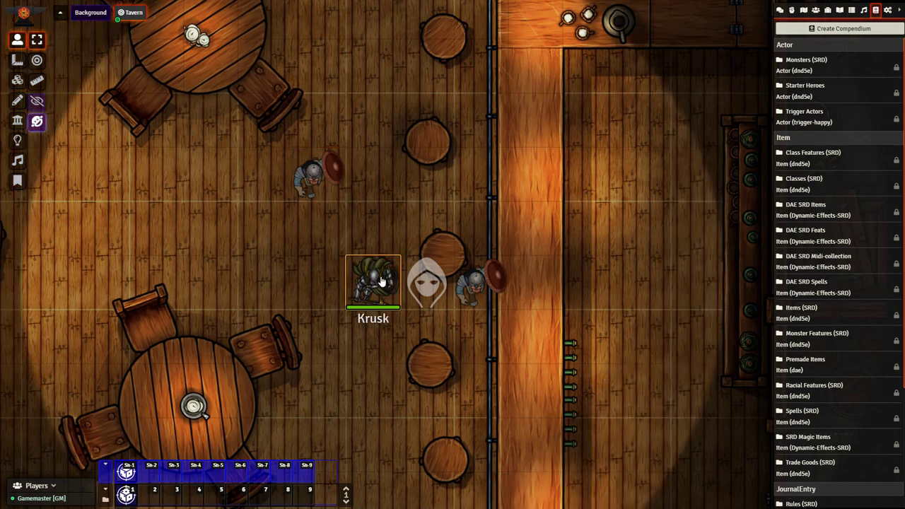
key("Right")
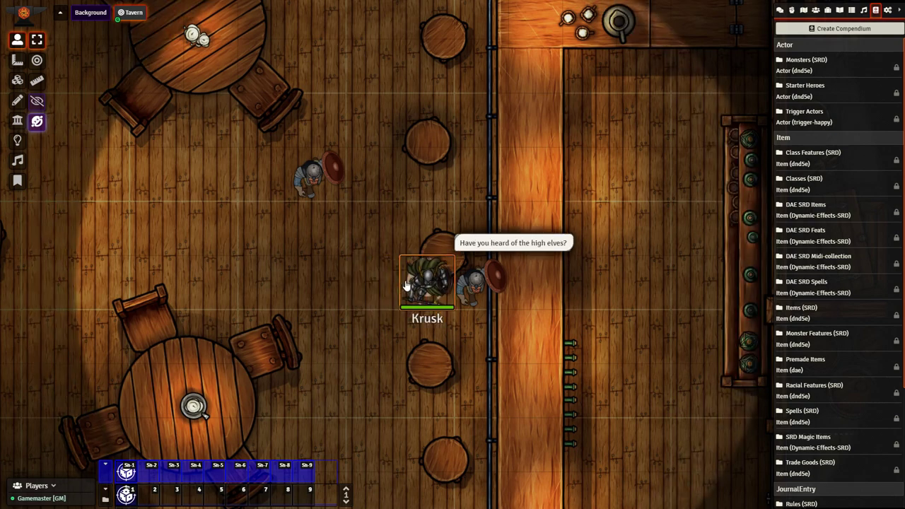
scroll(401, 286, "up", 2)
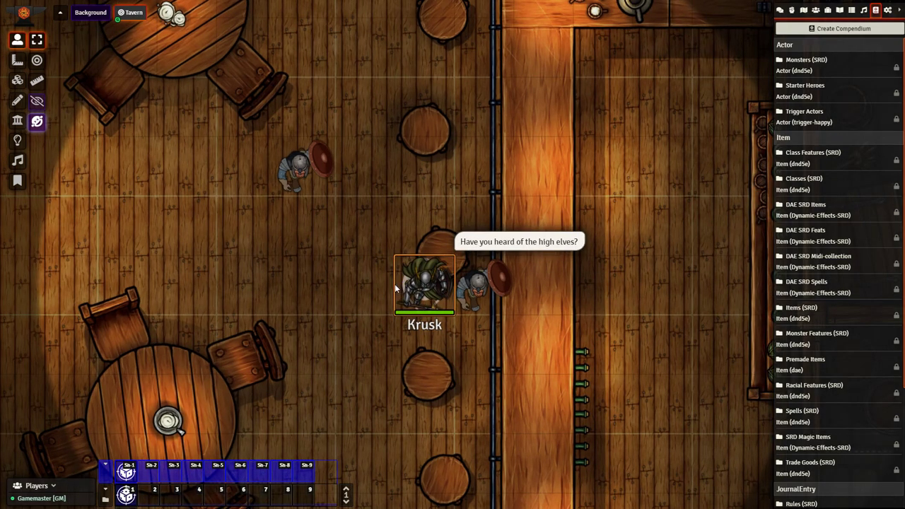
left_click(485, 299)
right_click(485, 299)
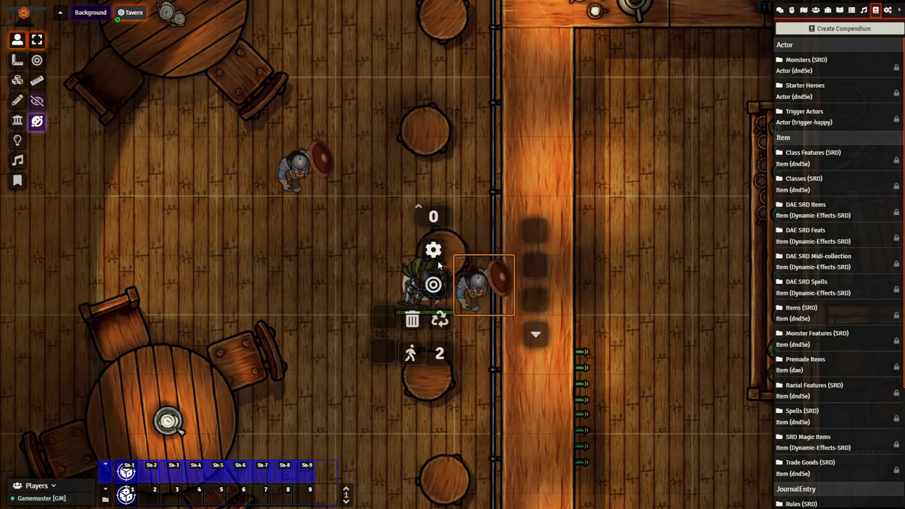
left_click(437, 260)
left_click(552, 196)
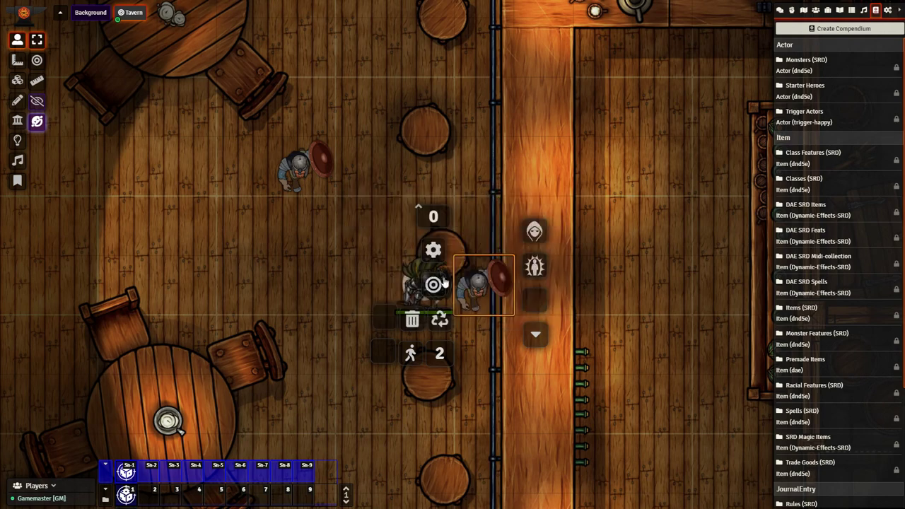
left_click(410, 283)
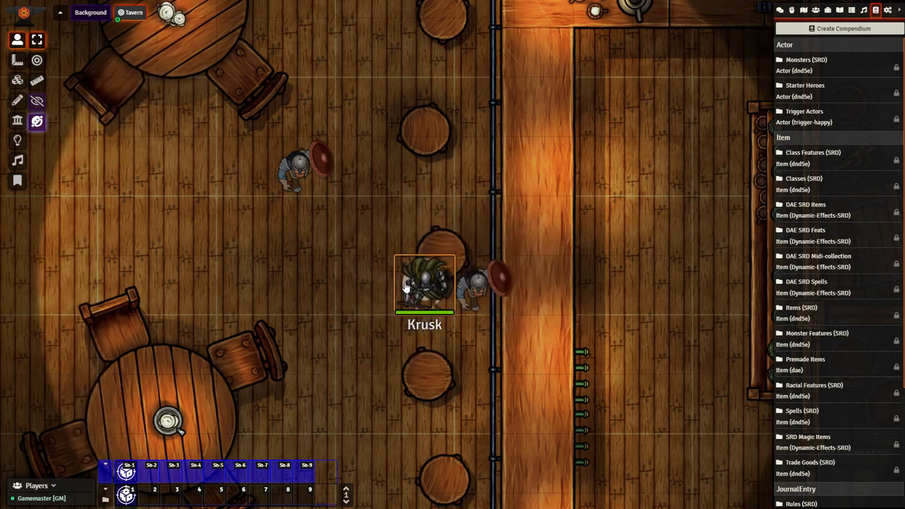
key("Left")
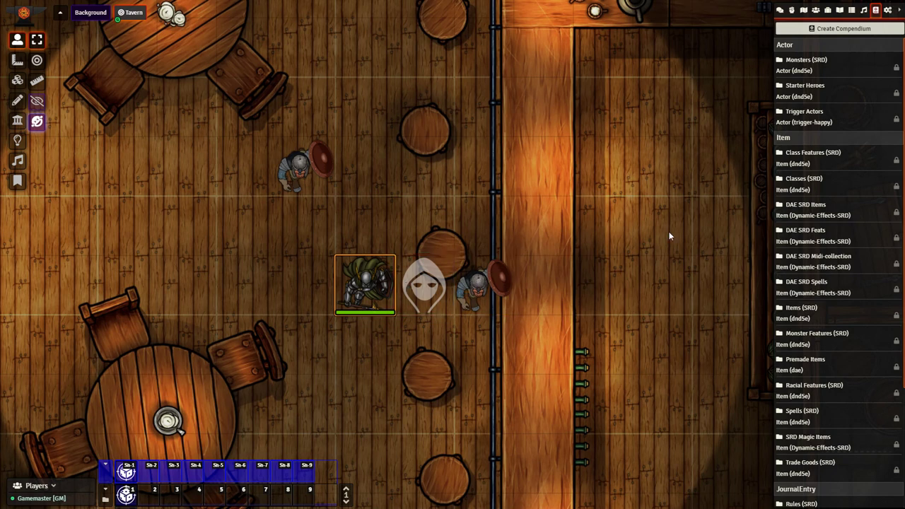
Open the Triggers journal entry in the Trigger Happy folder and examine its ChatBar trigger line.
left_click(838, 9)
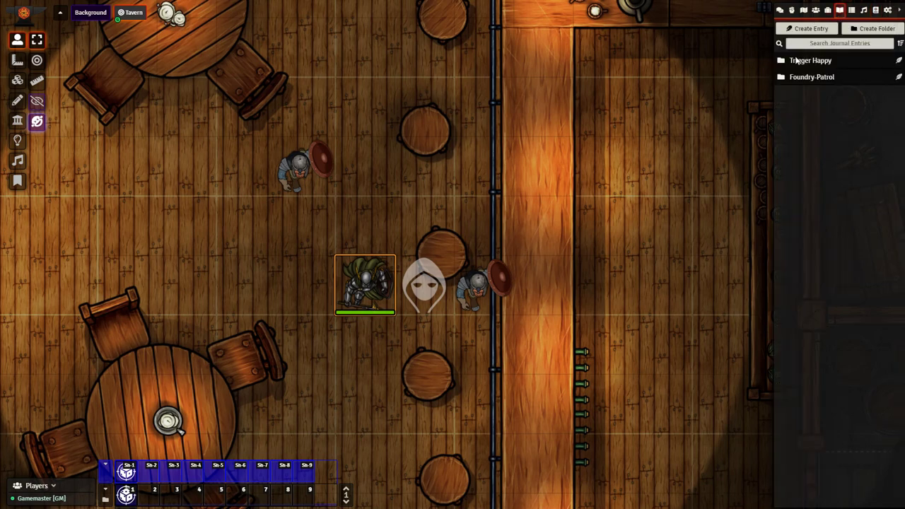
left_click(797, 60)
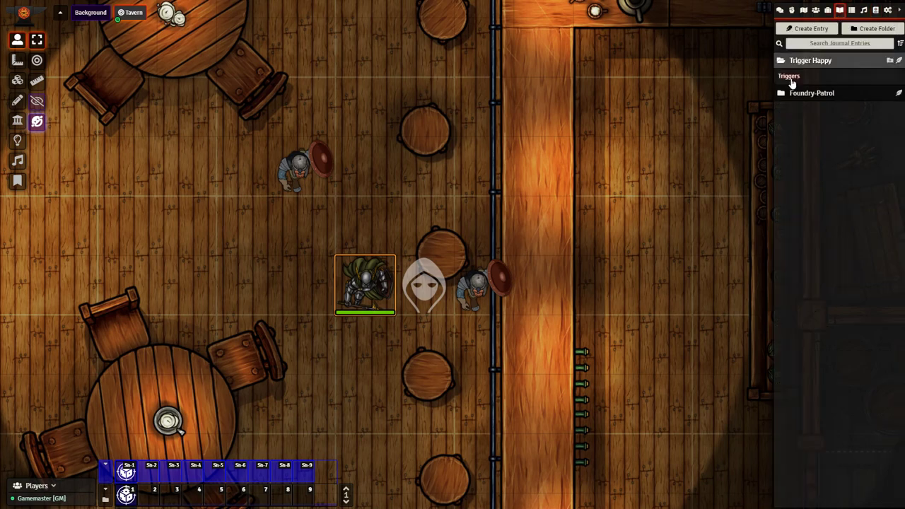
left_click(790, 76)
left_click_drag(435, 92, 140, 99)
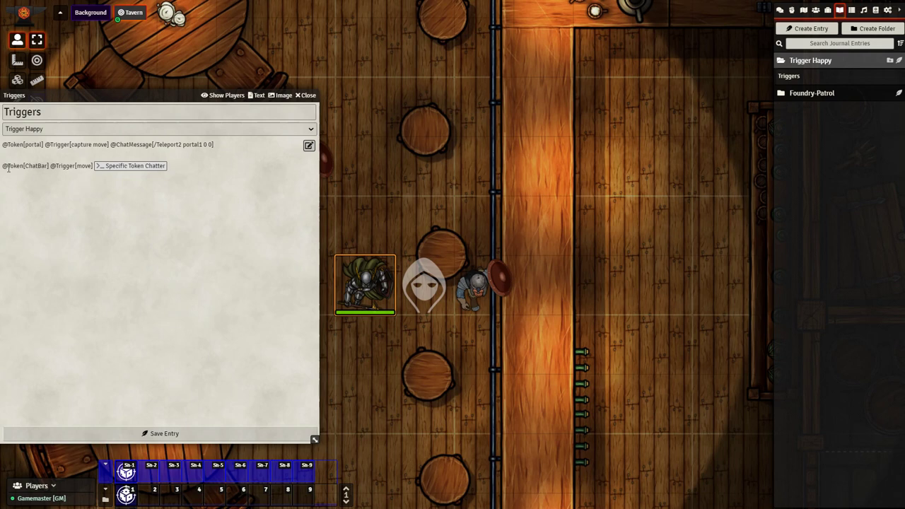
left_click_drag(3, 167, 187, 177)
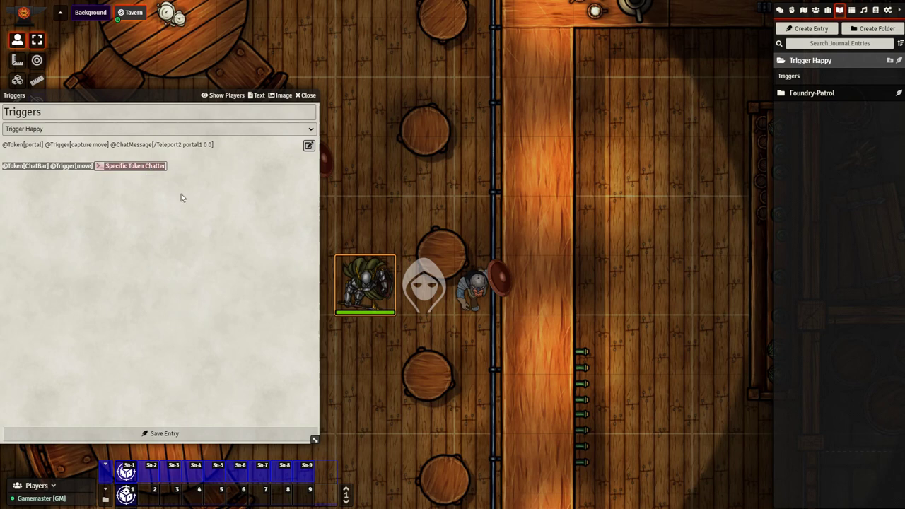
Check the token name in the hidden hooded token's configuration, then close the configuration.
right_click(414, 282)
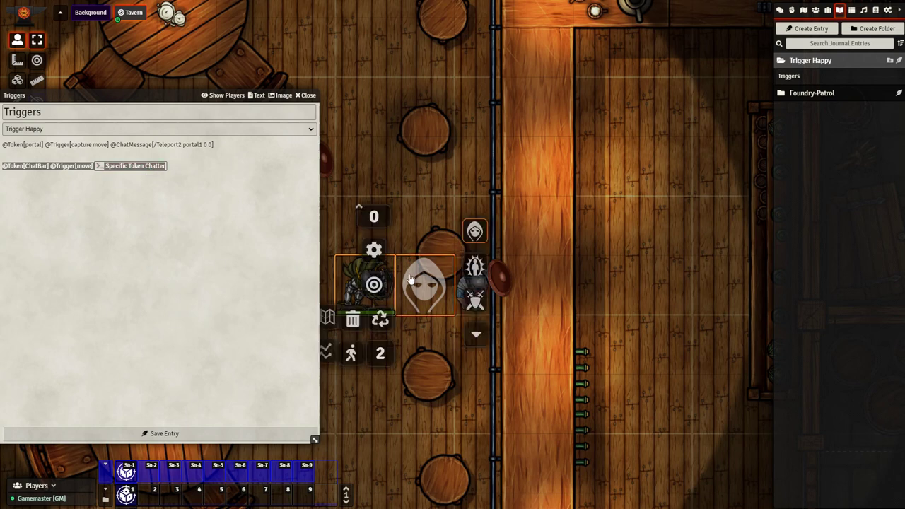
left_click(379, 256)
left_click_drag(472, 189, 680, 188)
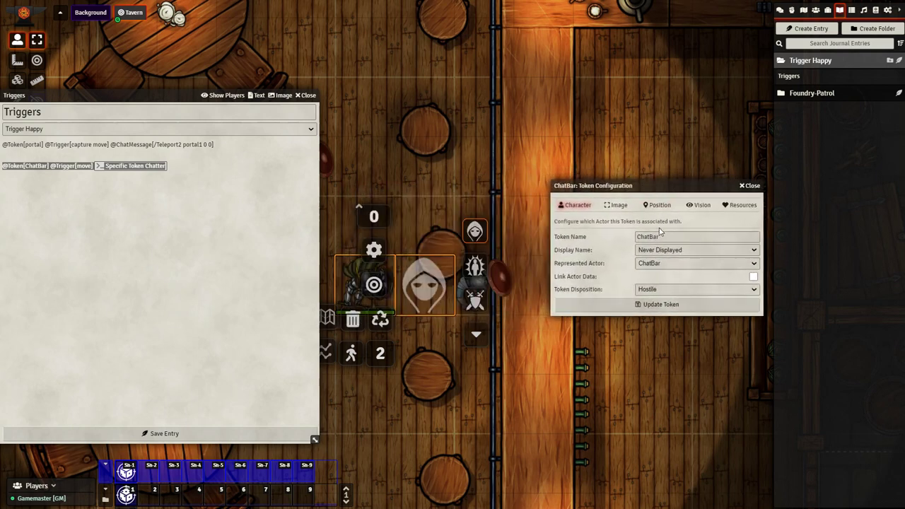
left_click(750, 186)
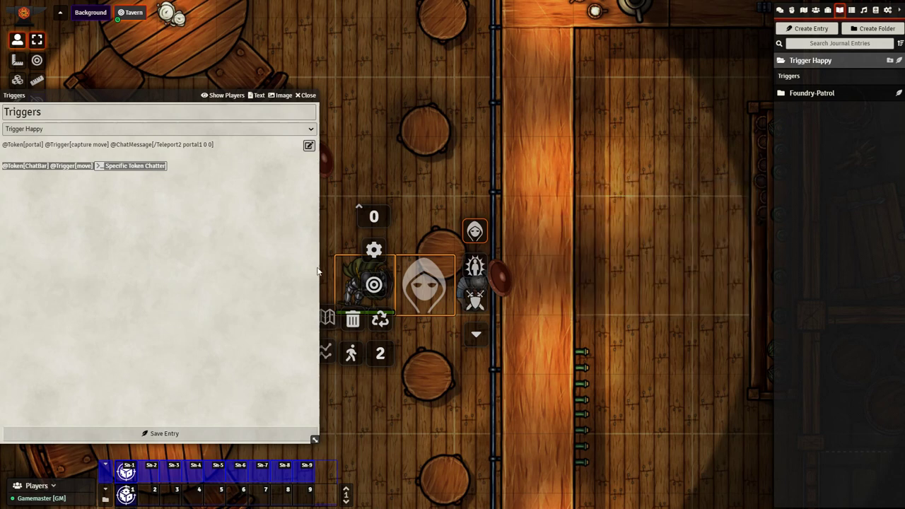
Review the move trigger and macro link on the ChatBar line, then close the Triggers journal entry.
left_click(80, 173)
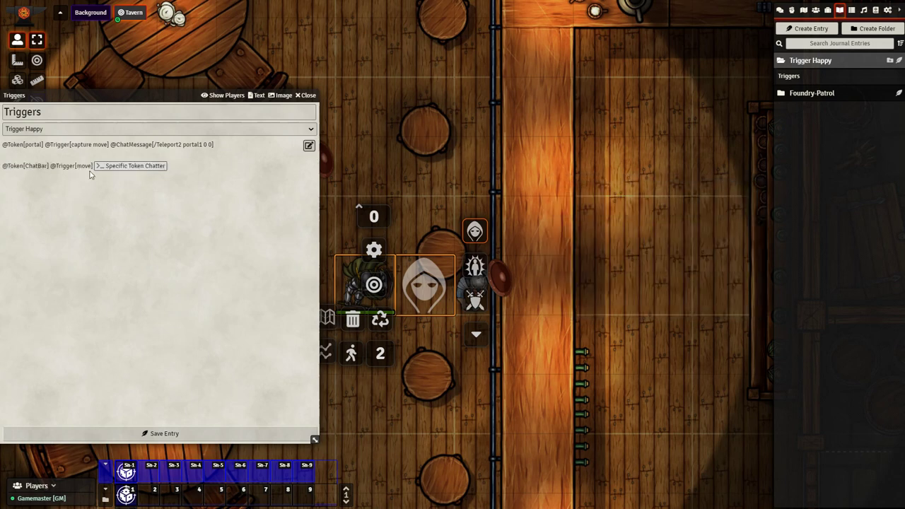
left_click_drag(92, 171, 40, 175)
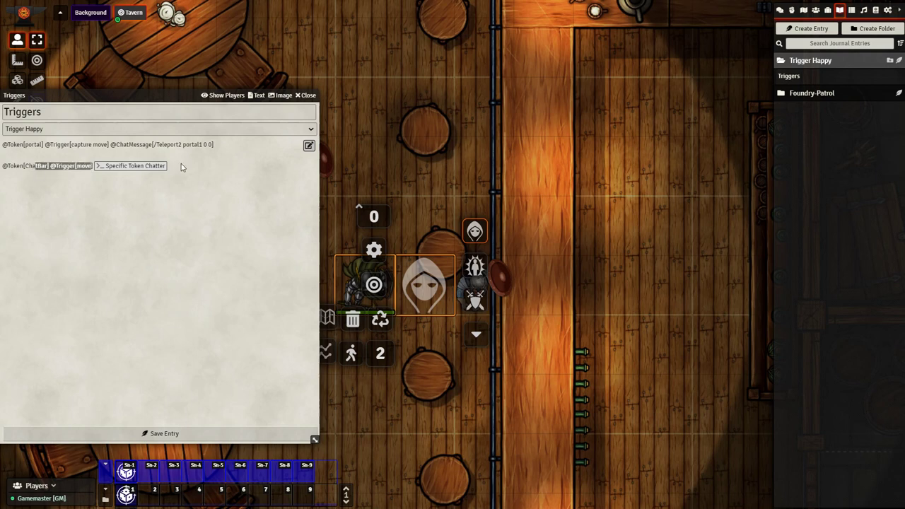
left_click(143, 170)
left_click(308, 94)
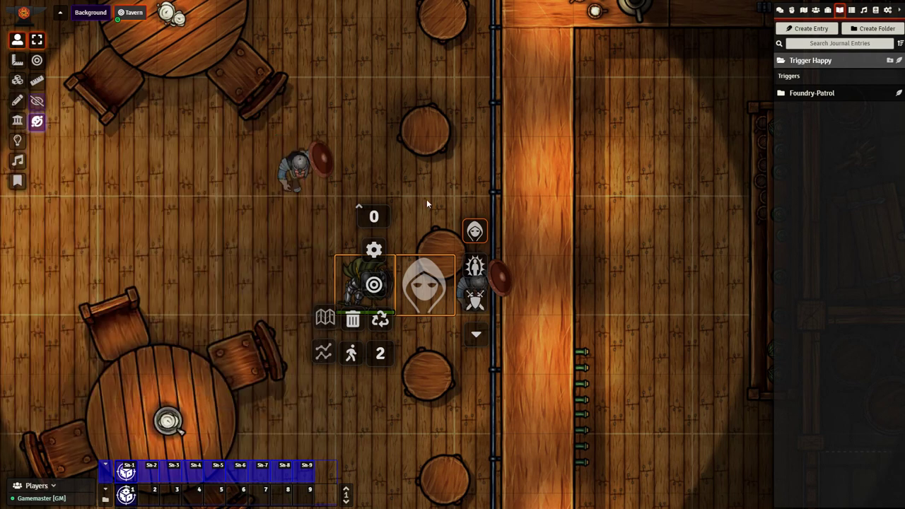
Open the Guard Chatter roll table's configuration and place its window clear of the tokens.
left_click(851, 11)
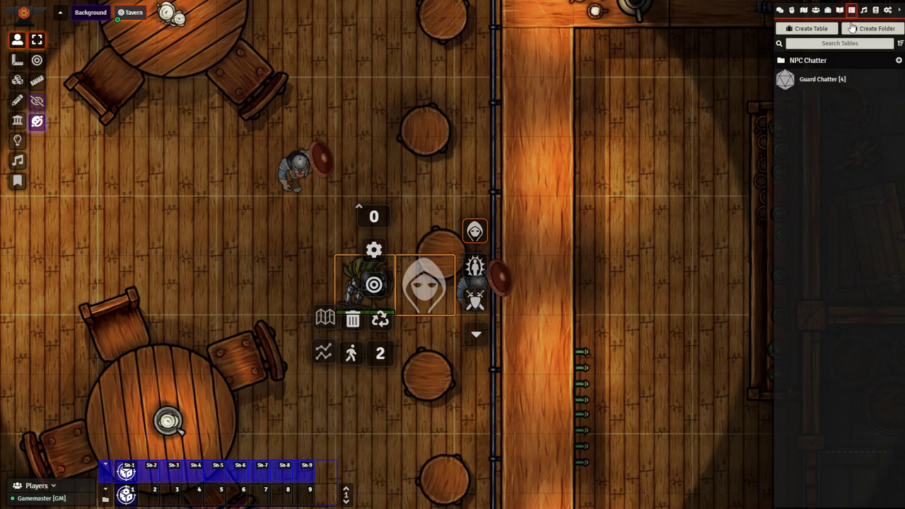
right_click(808, 83)
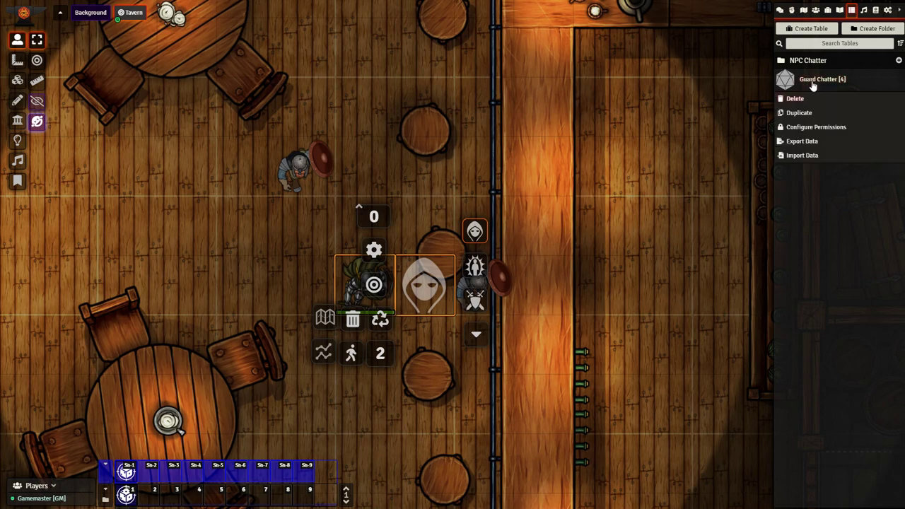
left_click(812, 83)
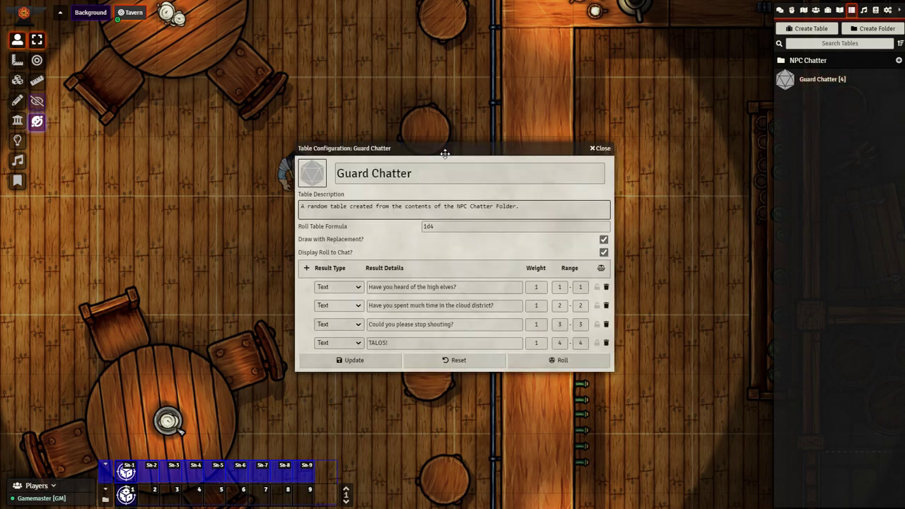
left_click_drag(444, 154, 704, 132)
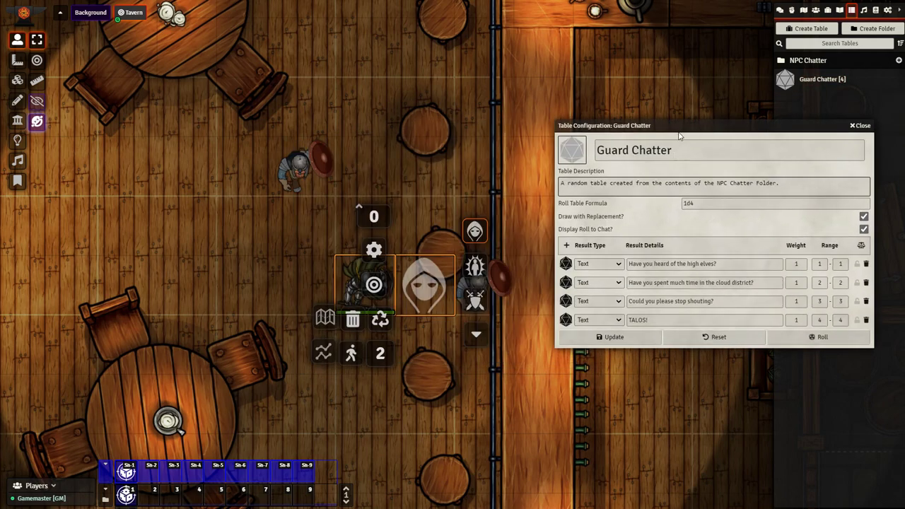
left_click_drag(629, 150, 634, 102)
Review the Guard Chatter table's name and its four text results, then close the table.
left_click(685, 147)
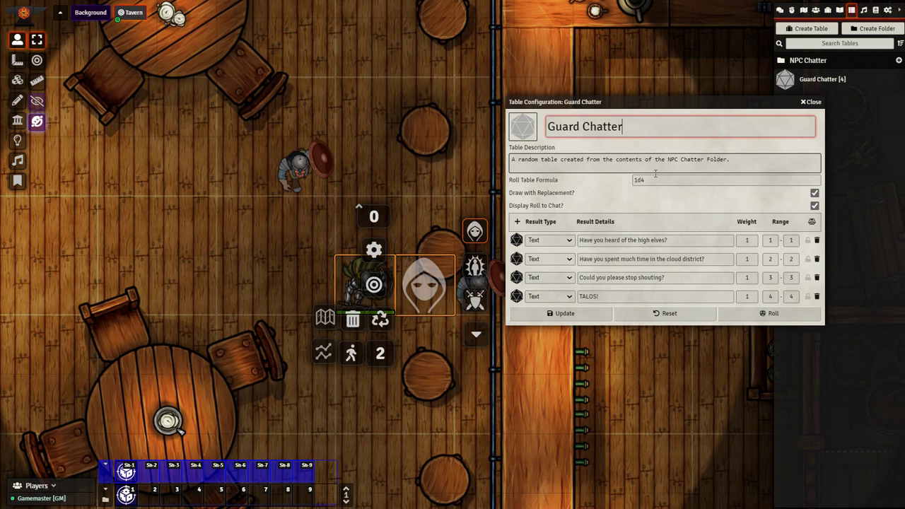
left_click(651, 240)
left_click(640, 258)
left_click(633, 277)
left_click(628, 295)
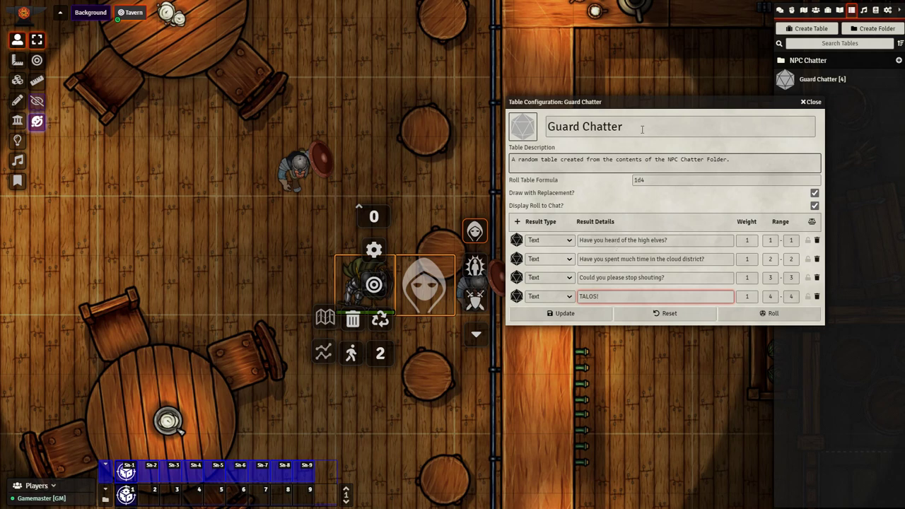
left_click(812, 103)
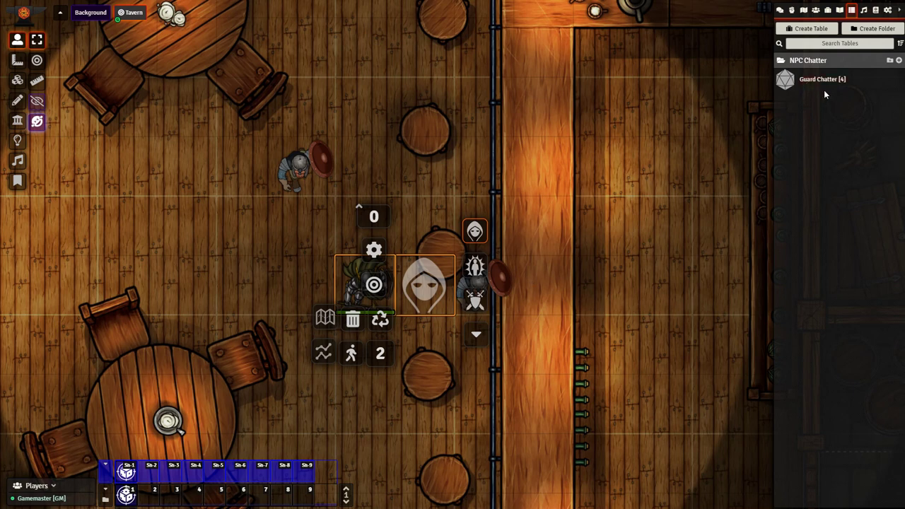
Check the token name in the configuration of the guard beside the bar, then close the configuration.
left_click(17, 61)
left_click(17, 41)
right_click(466, 284)
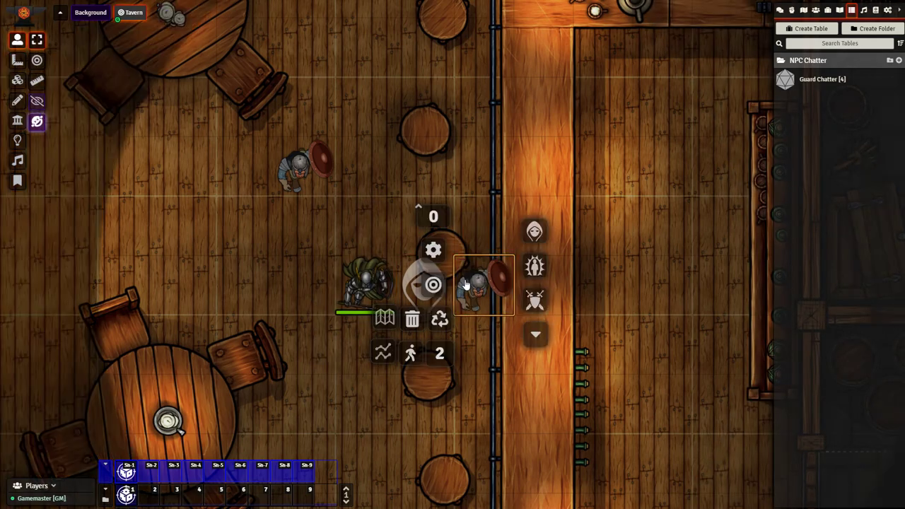
left_click(433, 250)
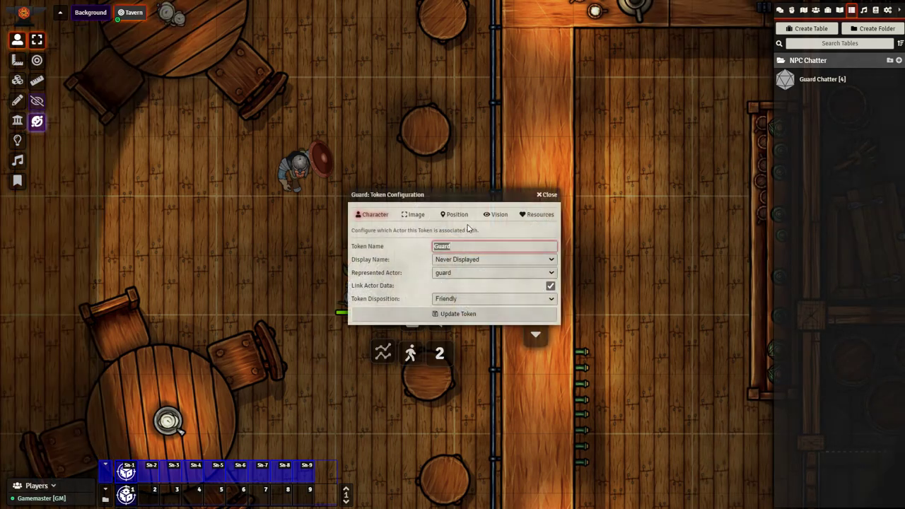
left_click(547, 194)
left_click(480, 283)
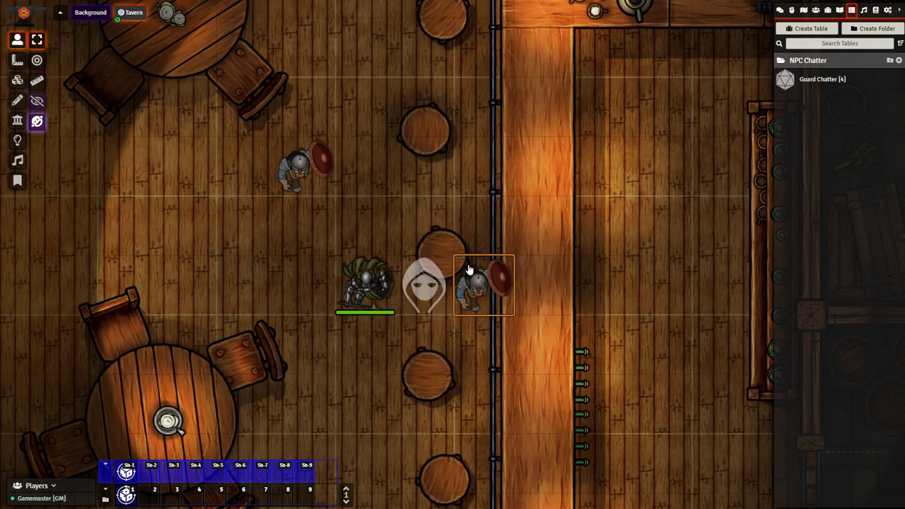
right_click(468, 270)
left_click(433, 249)
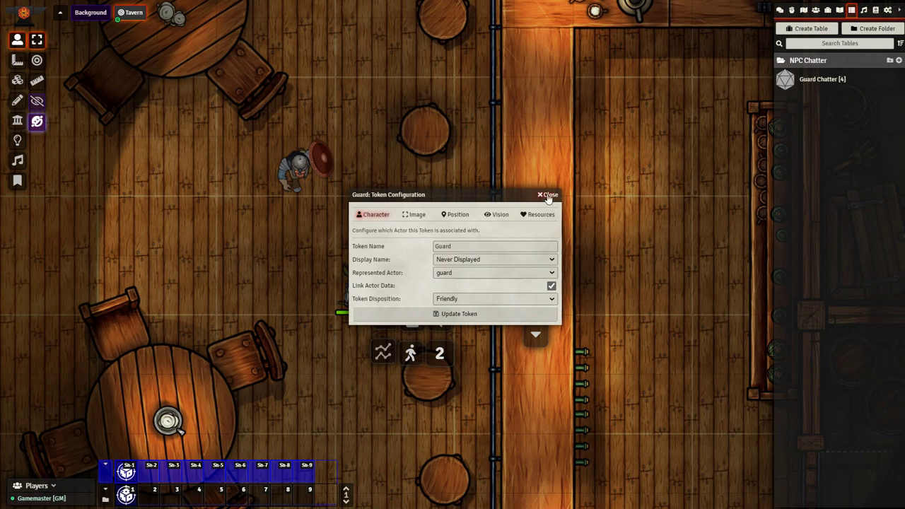
double_click(497, 245)
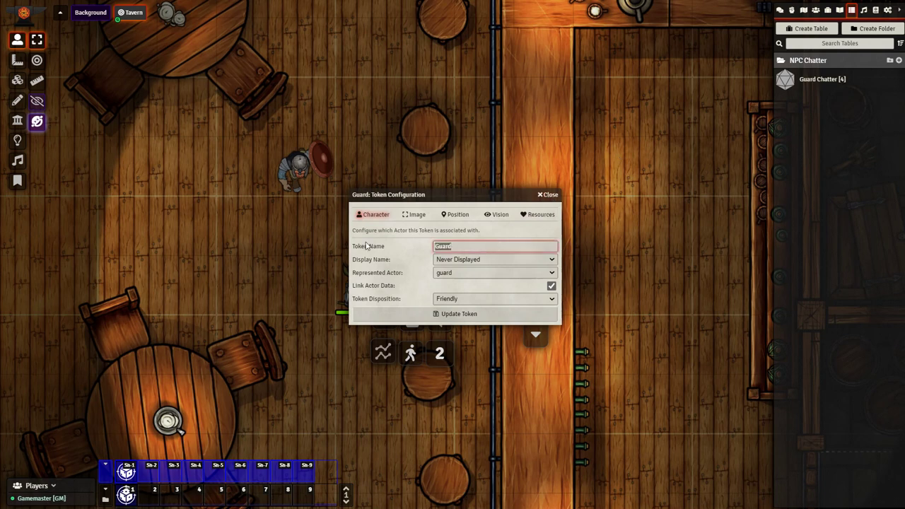
left_click(548, 194)
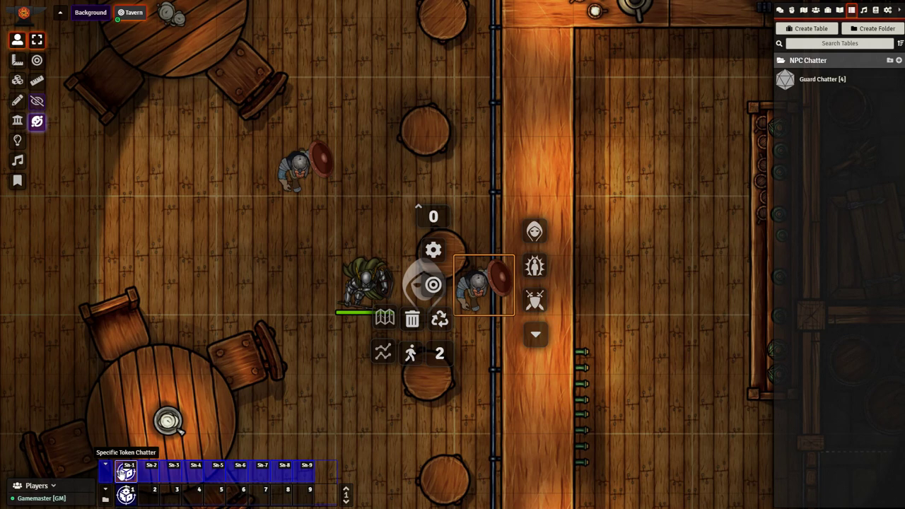
Add the Specific Token Chatter macro from the NPC Chatter compendium to hotbar slot 9 and open it for editing.
left_click(888, 11)
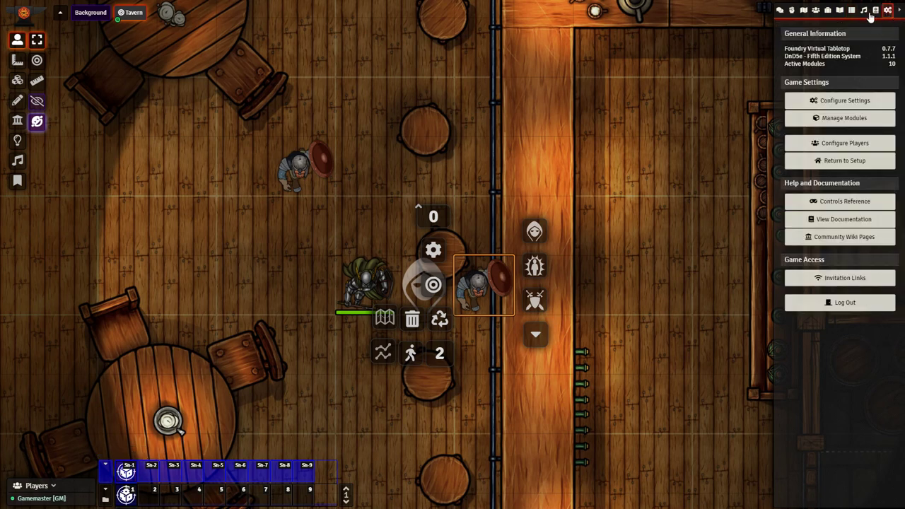
left_click(875, 10)
scroll(816, 263, "down", 5)
scroll(817, 264, "down", 1)
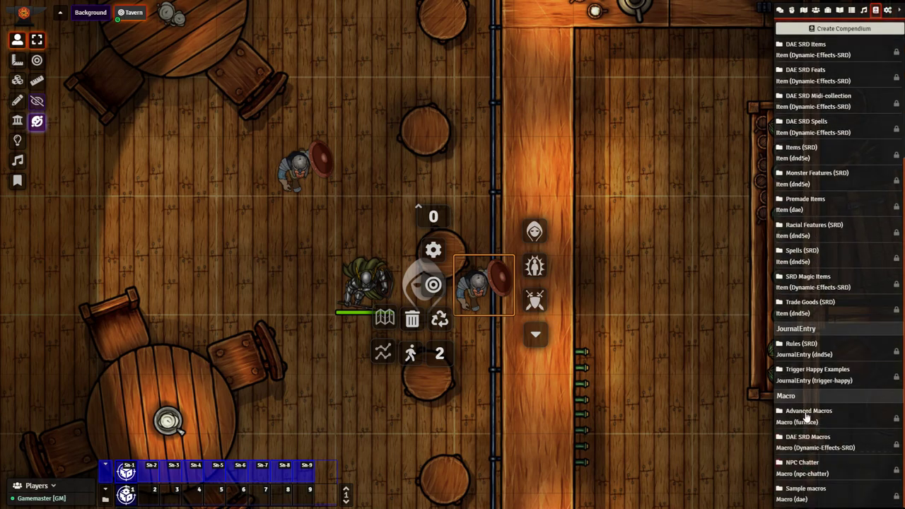
left_click(806, 463)
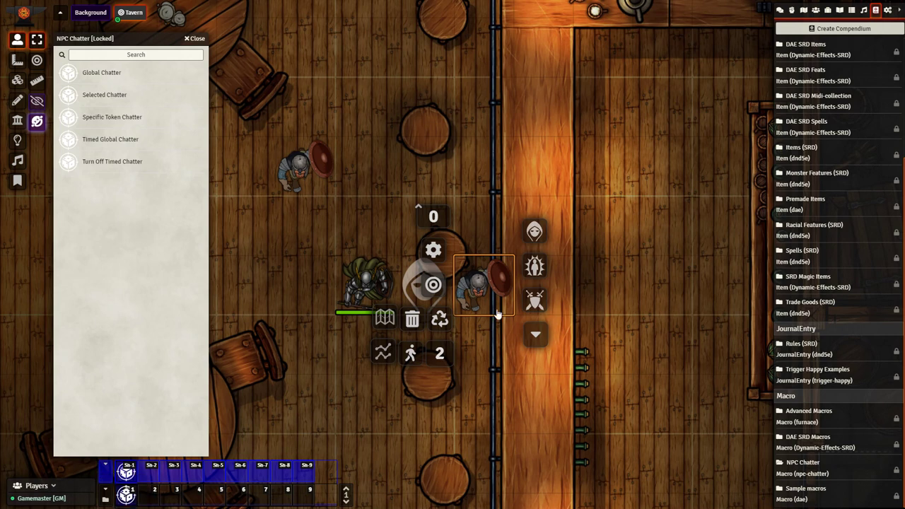
left_click_drag(115, 120, 309, 501)
right_click(306, 494)
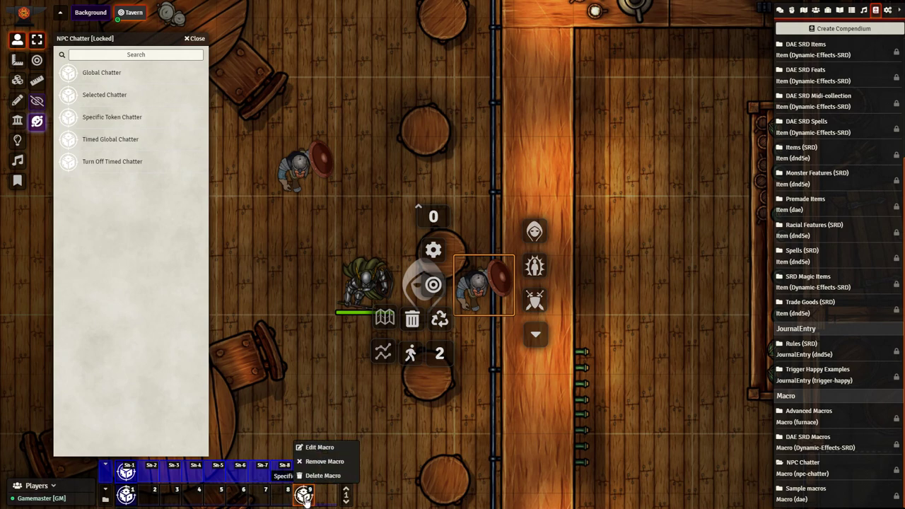
left_click(311, 448)
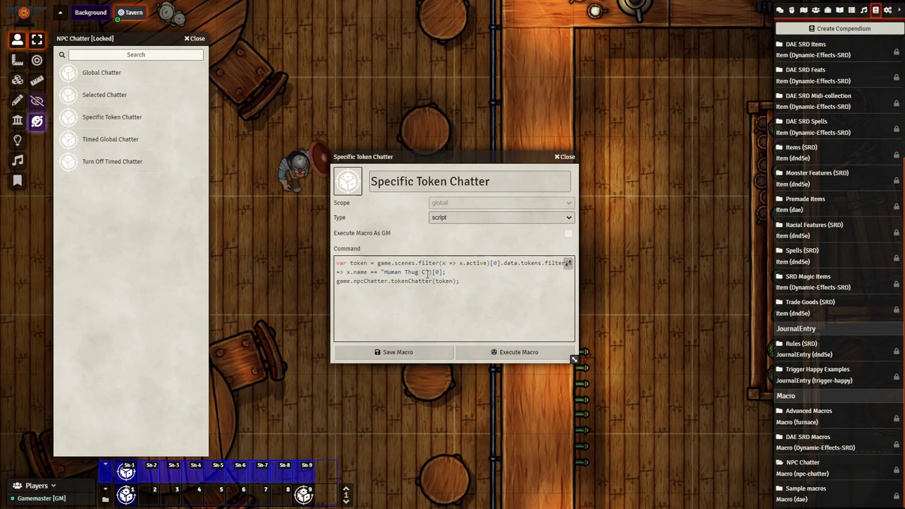
Compare the token name in the new Specific Token Chatter macro with the "Guard" version in hotbar slot 1, closing both macros and the compendium.
left_click_drag(427, 274, 389, 275)
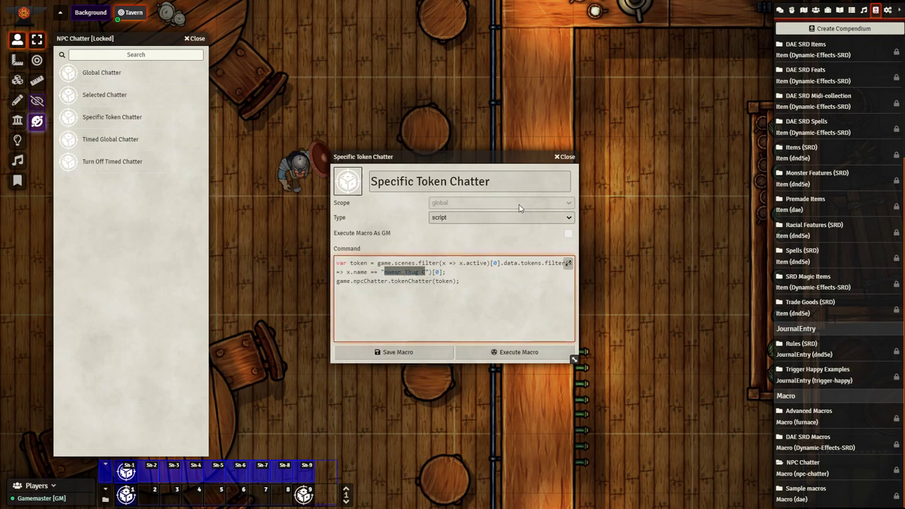
left_click(564, 156)
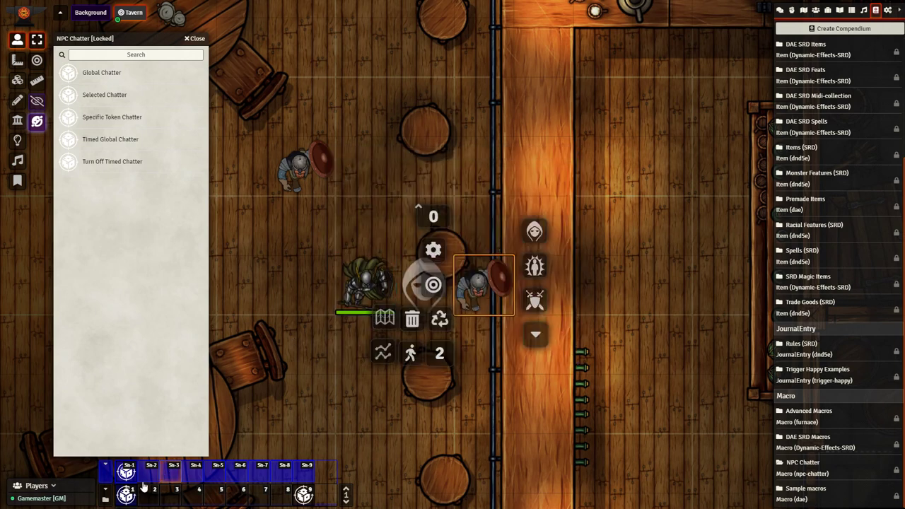
right_click(125, 470)
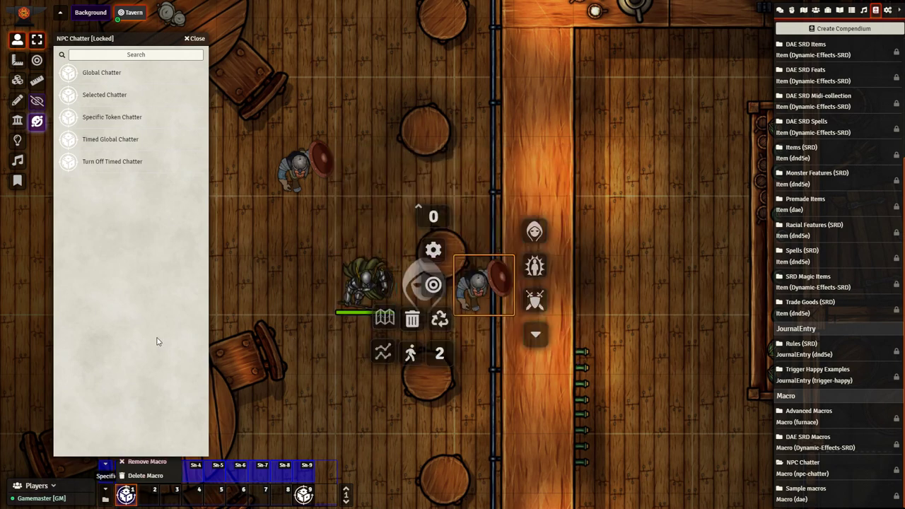
left_click(195, 39)
left_click(143, 448)
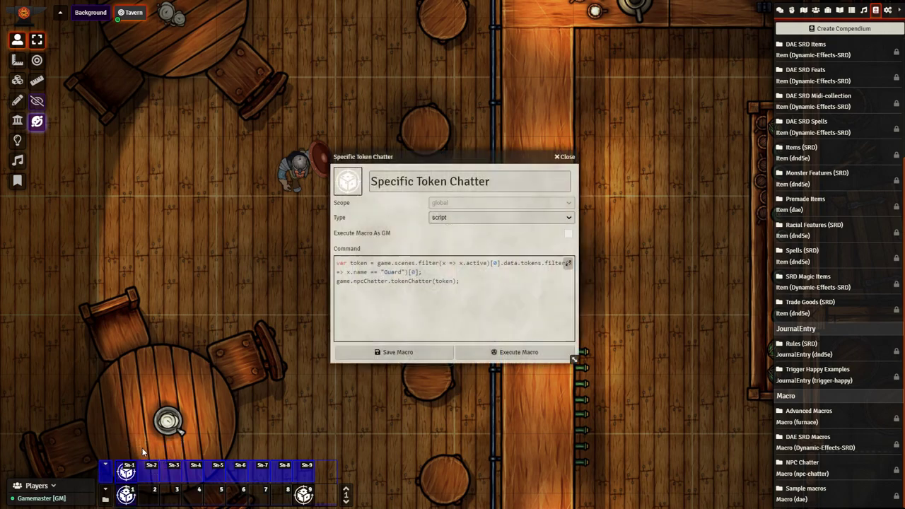
left_click_drag(377, 271, 402, 272)
left_click(563, 157)
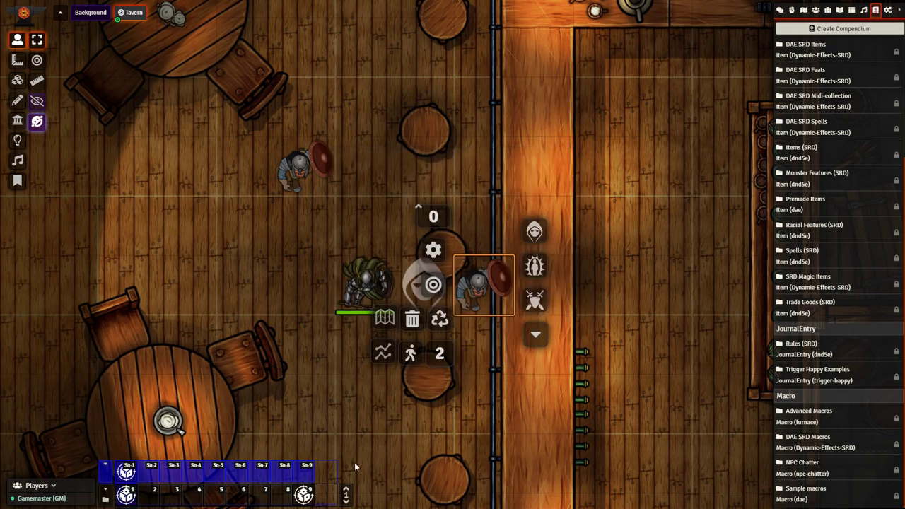
Open the Triggers journal entry from the Trigger Happy folder, place it clear of the tokens, and start editing its text.
left_click(850, 11)
left_click(840, 10)
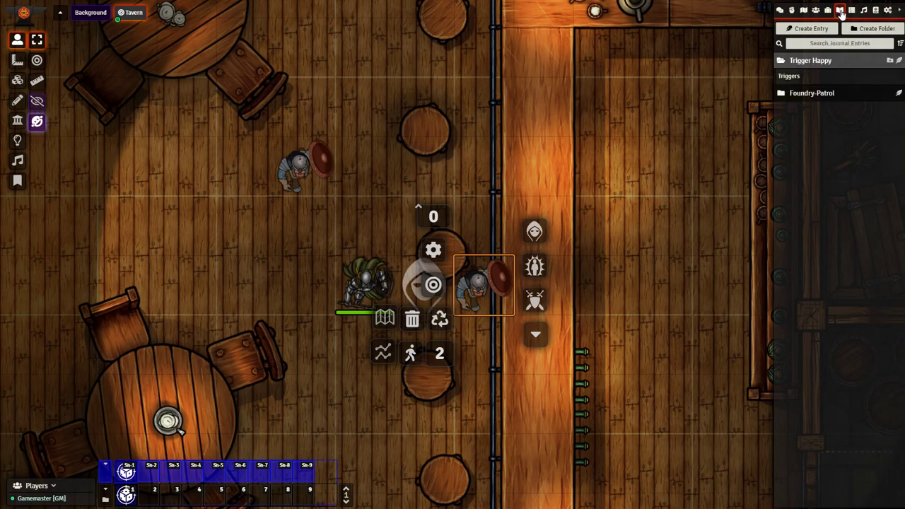
left_click(790, 80)
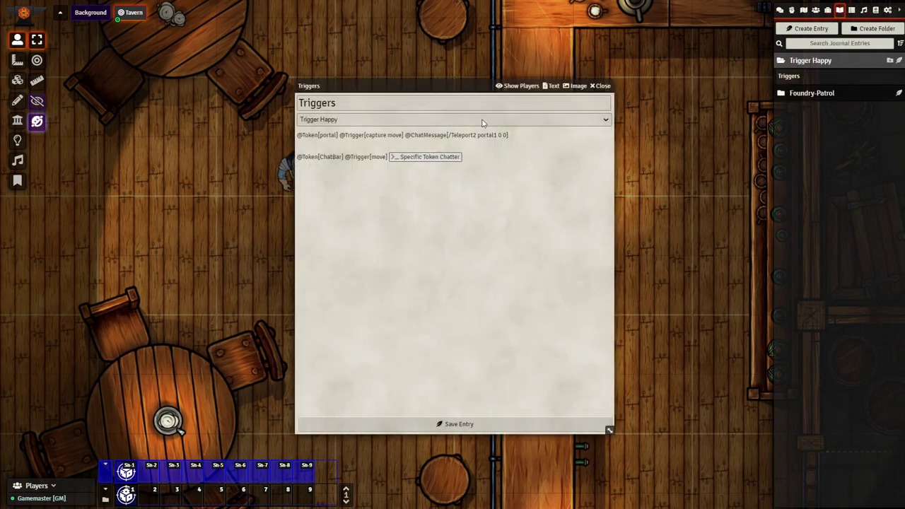
left_click_drag(424, 88, 725, 84)
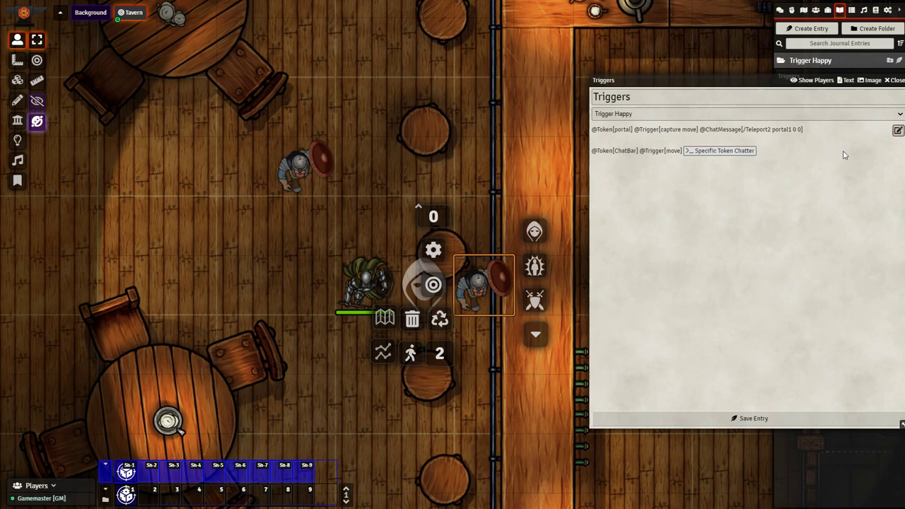
left_click(896, 131)
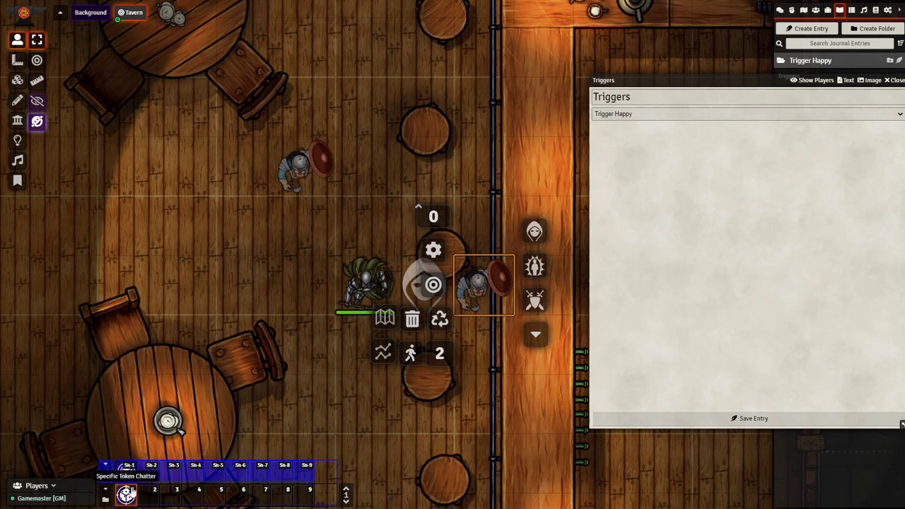
Check the target token name in the command of the hotbar slot 1 Specific Token Chatter macro, then close the macro.
right_click(128, 493)
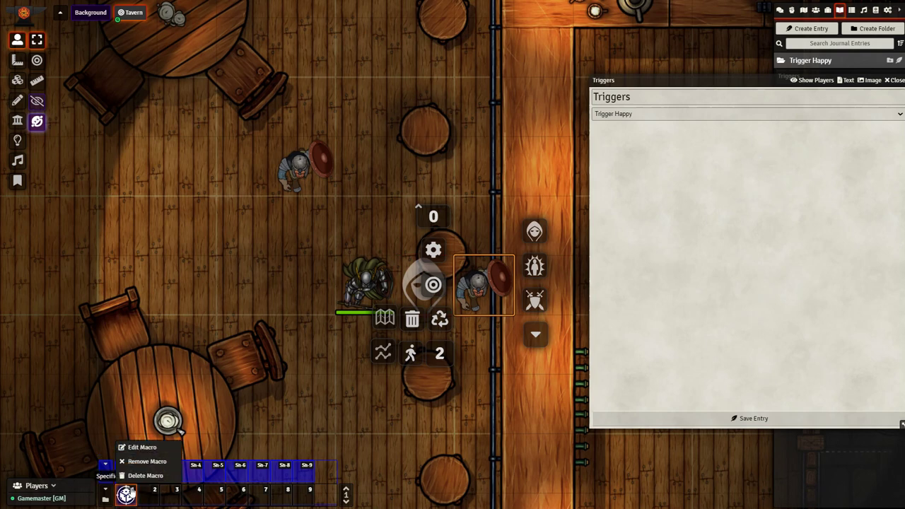
left_click(129, 448)
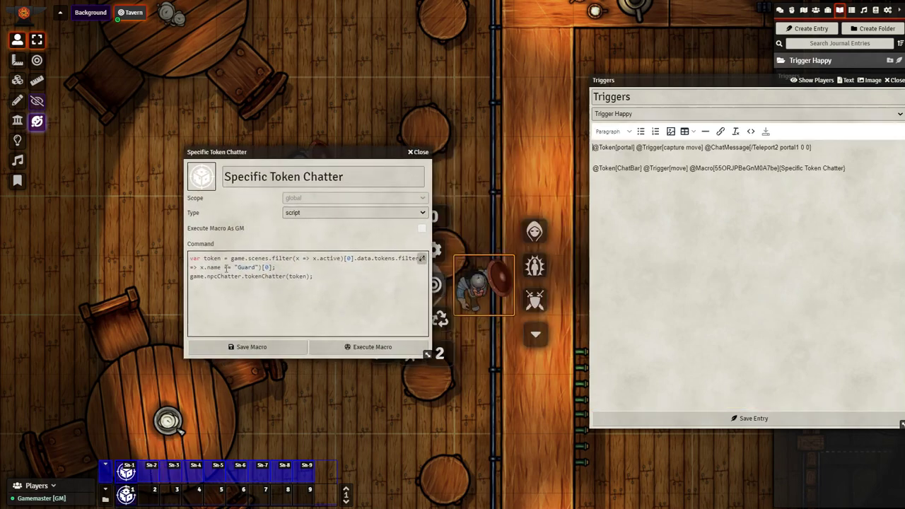
left_click(420, 152)
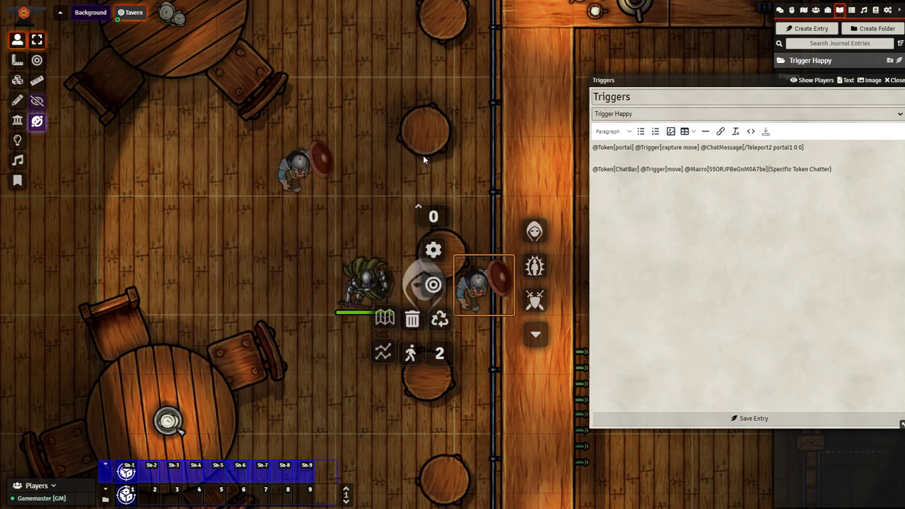
left_click(842, 170)
key("BackSpace")
key("BackSpace")
key("BackSpace")
key("BackSpace")
key("BackSpace")
key("BackSpace")
key("BackSpace")
key("BackSpace")
key("BackSpace")
key("BackSpace")
key("BackSpace")
key("BackSpace")
key("BackSpace")
key("BackSpace")
key("BackSpace")
key("BackSpace")
key("BackSpace")
key("BackSpace")
key("BackSpace")
key("BackSpace")
key("BackSpace")
key("BackSpace")
key("BackSpace")
key("BackSpace")
key("BackSpace")
key("BackSpace")
key("BackSpace")
key("BackSpace")
key("BackSpace")
key("BackSpace")
key("BackSpace")
key("BackSpace")
key("BackSpace")
key("BackSpace")
key("BackSpace")
key("BackSpace")
key("BackSpace")
key("BackSpace")
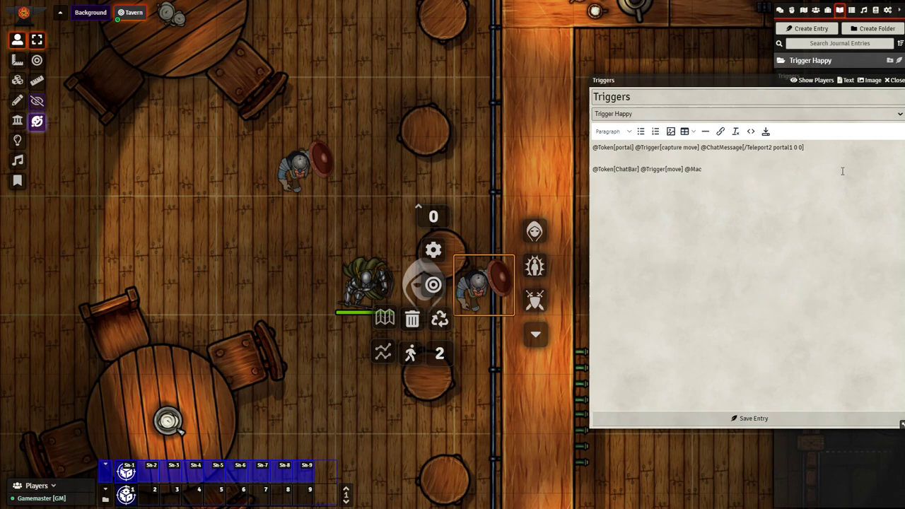
key("BackSpace")
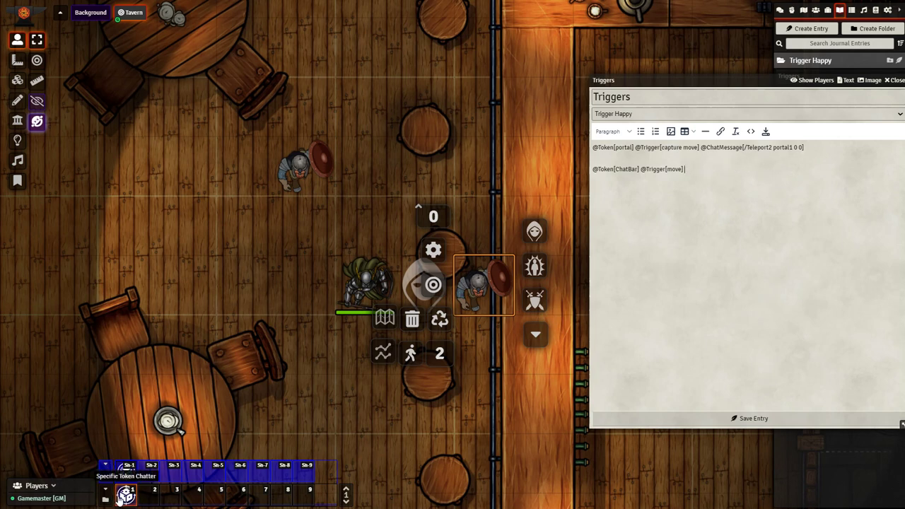
left_click_drag(126, 493, 710, 195)
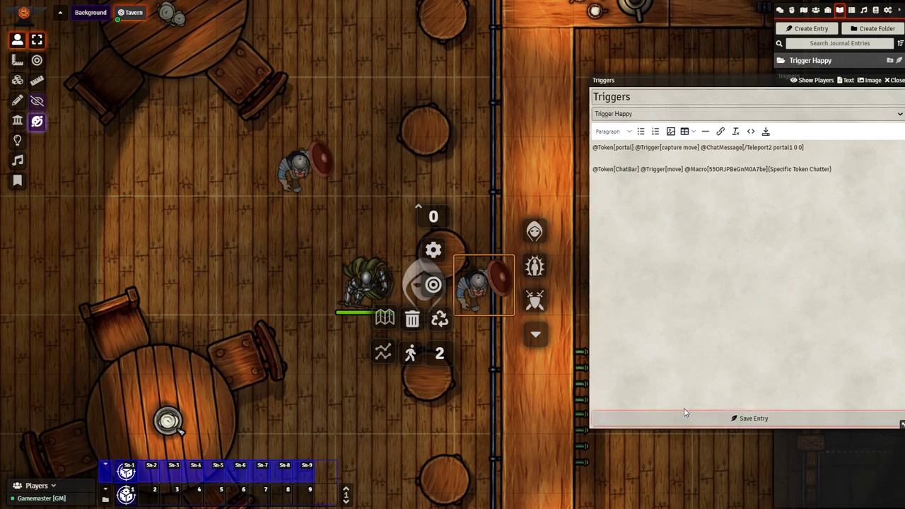
Review the ChatBar line's token name, move trigger and macro reference, then close the Triggers entry.
left_click_drag(700, 84, 409, 84)
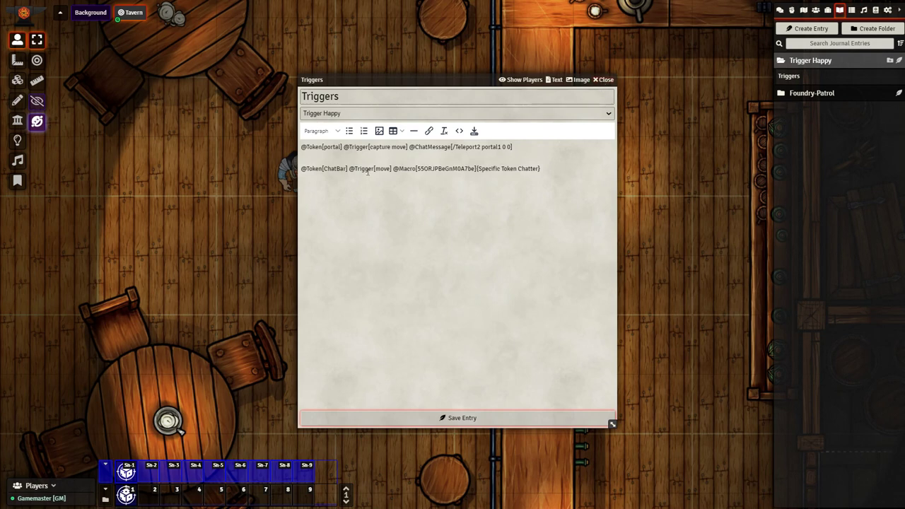
left_click_drag(346, 169, 333, 169)
left_click(390, 170)
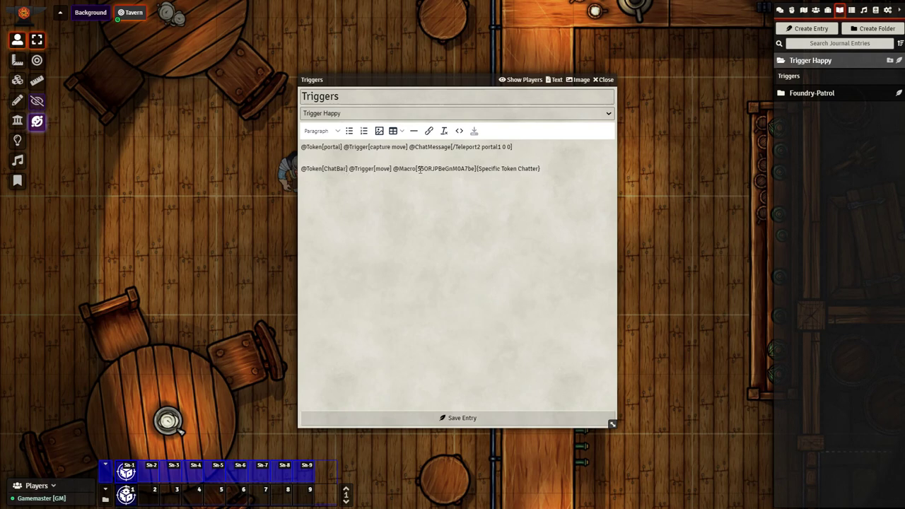
left_click_drag(421, 170, 545, 168)
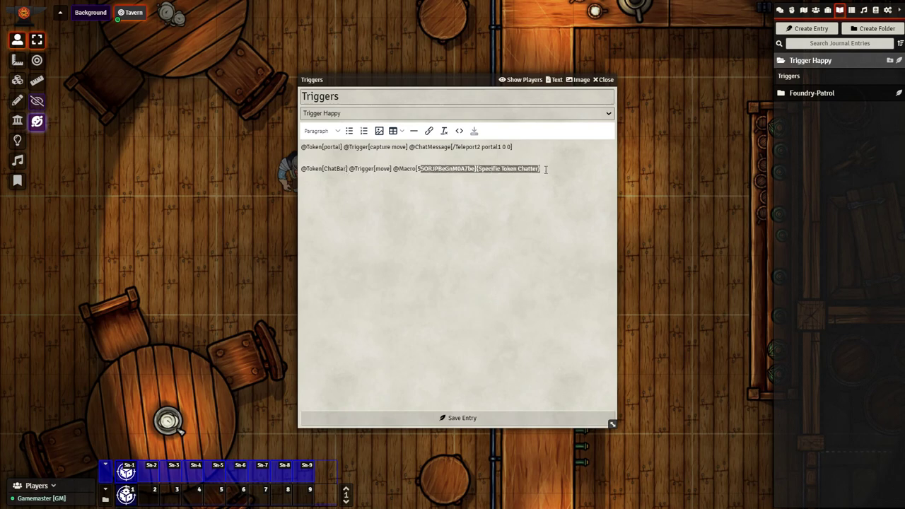
left_click(606, 80)
Move the player token one square to the right onto the hidden trigger token to test the guard's chatter.
right_click(426, 282)
left_click(360, 280)
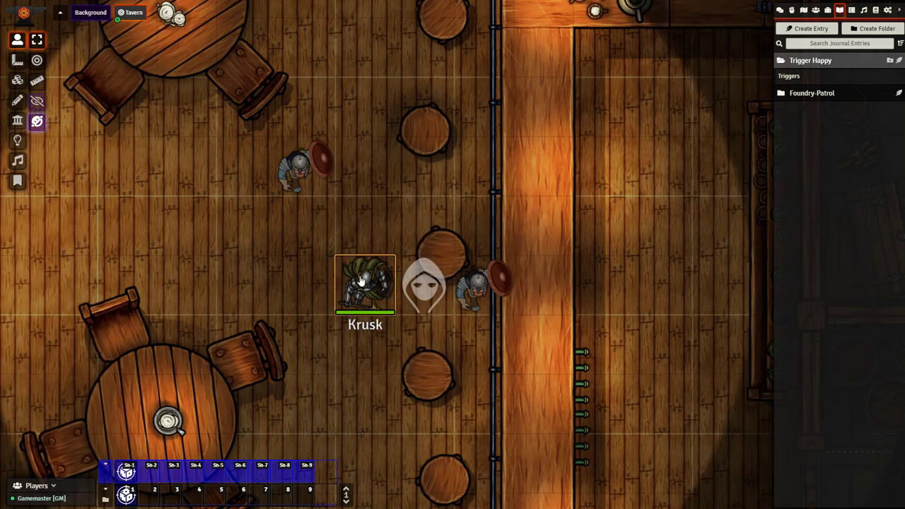
key("Right")
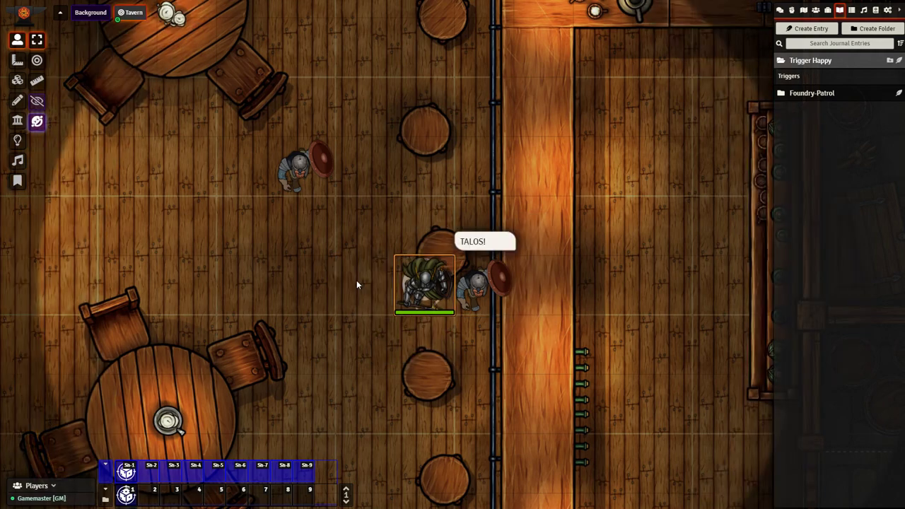